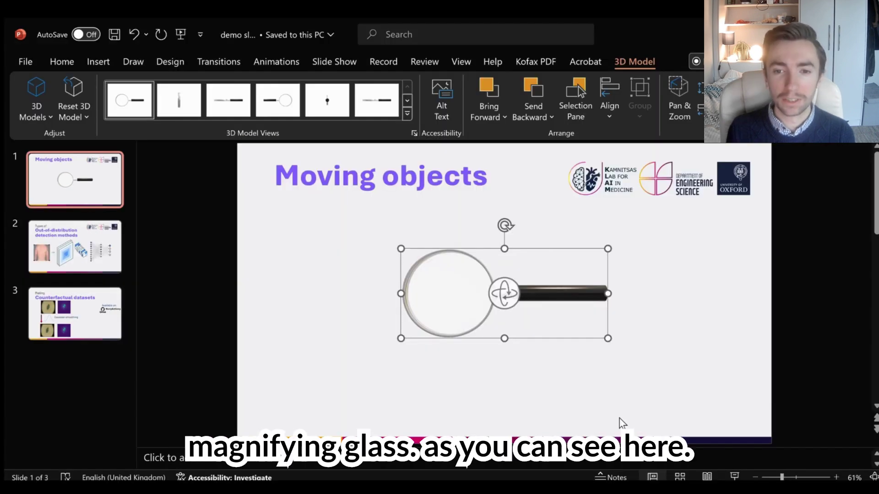
Step: Rotate the 3D magnifying glass on the first slide slightly in space so its handle tilts upward
click(619, 418)
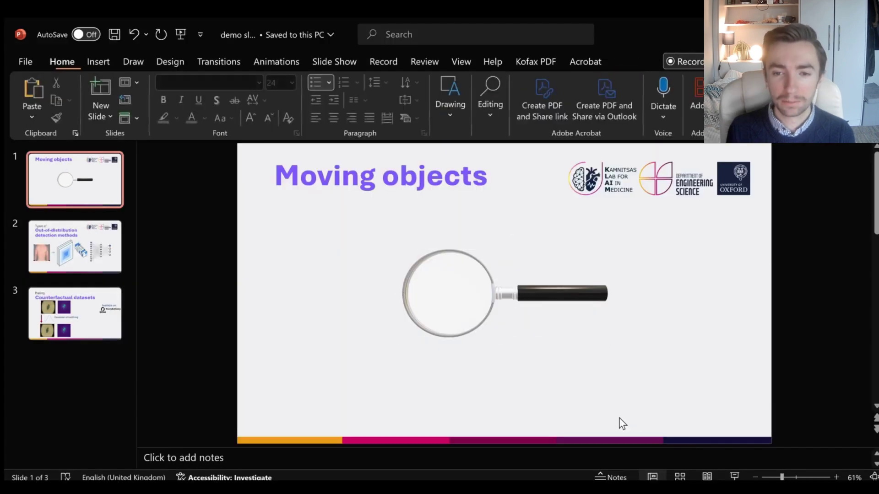
click(504, 296)
drag(504, 295, 584, 323)
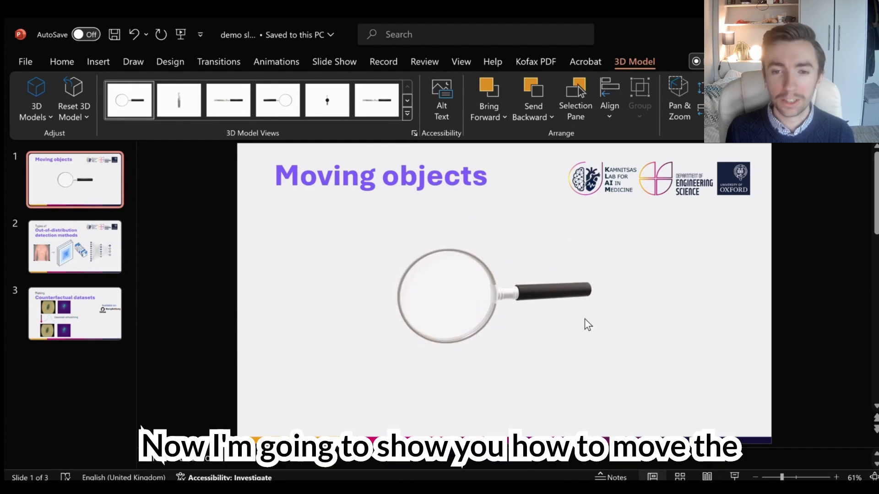
click(320, 285)
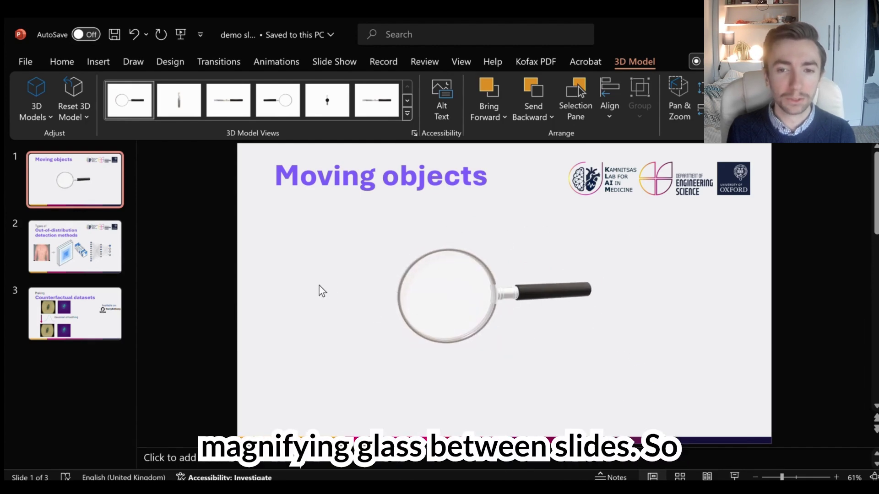
Step: Duplicate the first slide and, on the copy, shrink, rotate and move the magnifying glass to below the title with its handle pointing up right
right_click(87, 180)
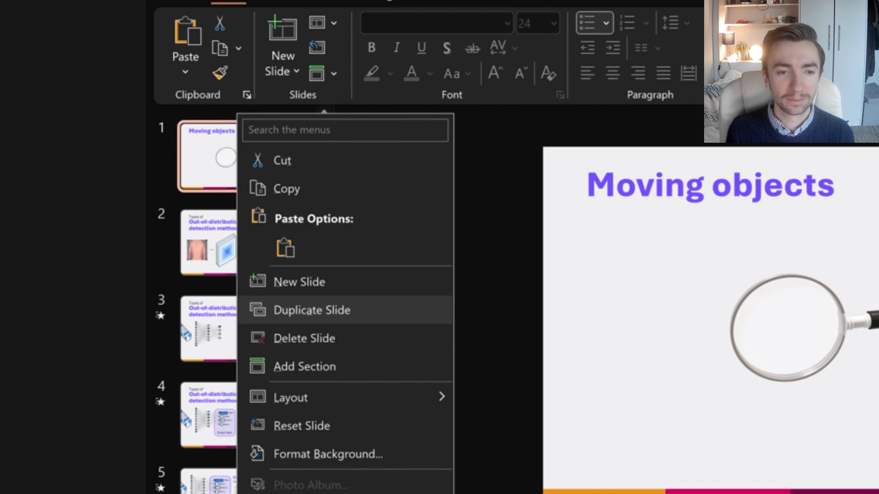
click(312, 309)
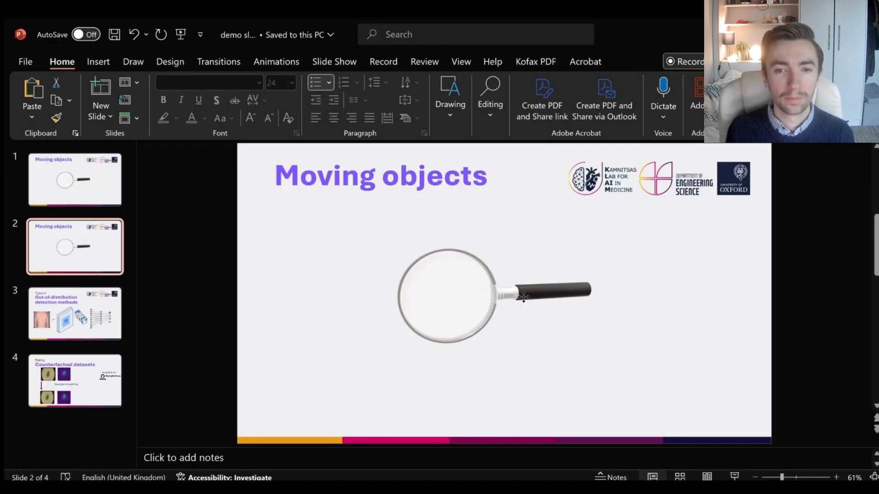
drag(523, 296, 416, 261)
drag(508, 311, 449, 282)
drag(368, 251, 384, 312)
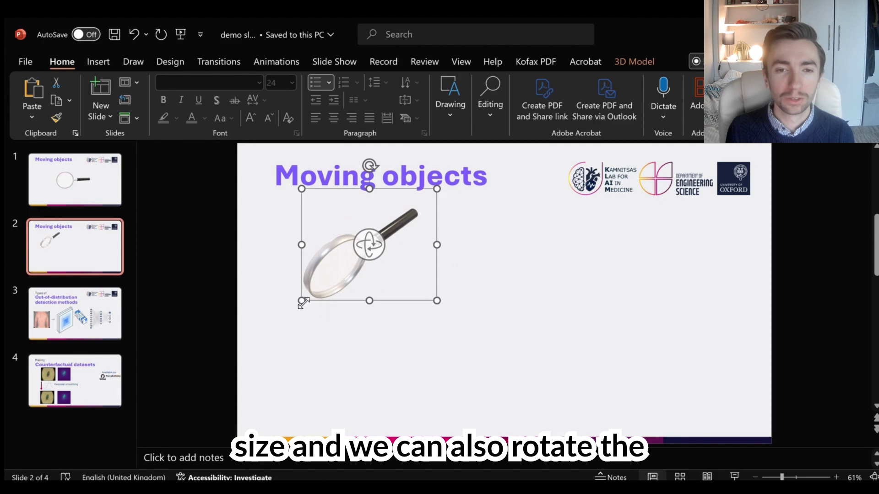
drag(312, 284, 287, 293)
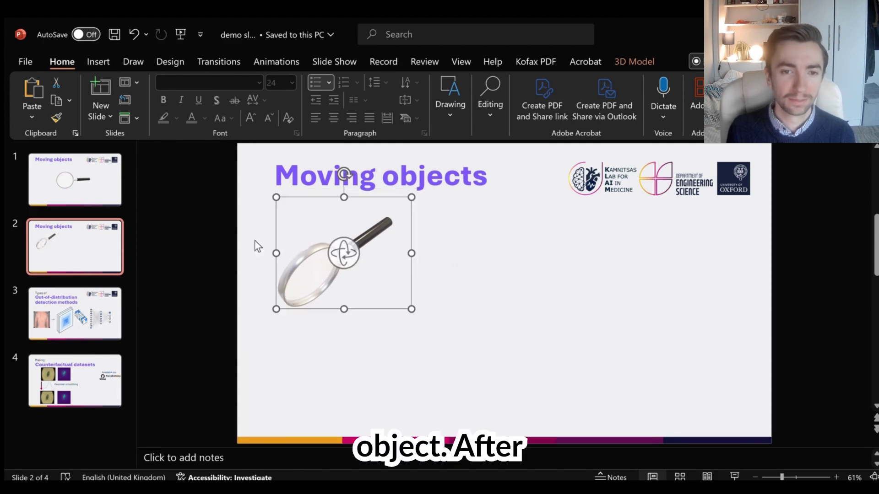
Step: Apply the Morph transition to the second Moving objects slide
click(218, 62)
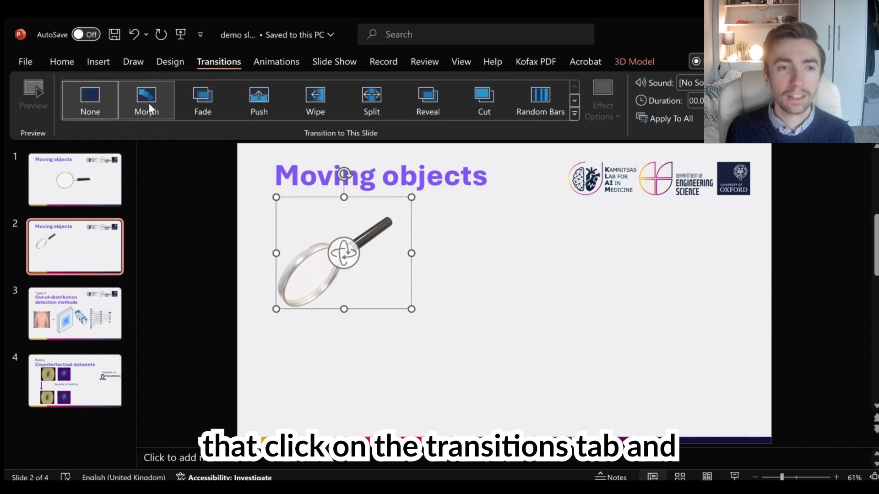
click(160, 103)
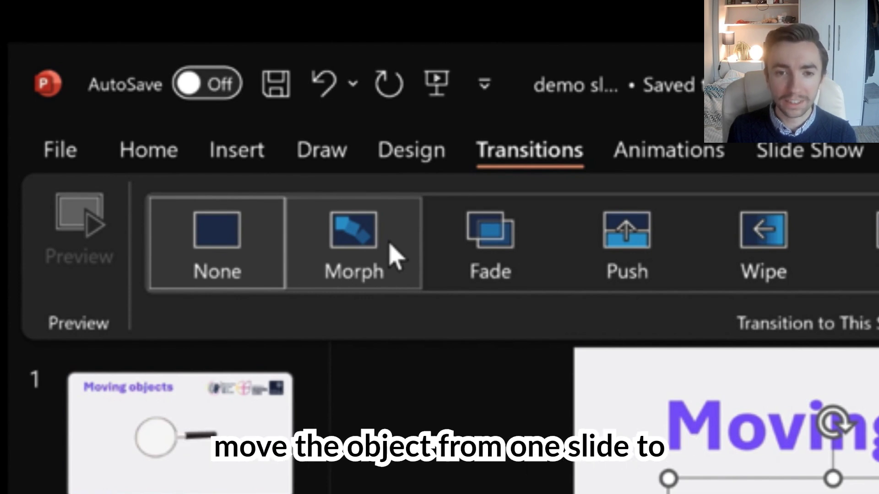
click(389, 245)
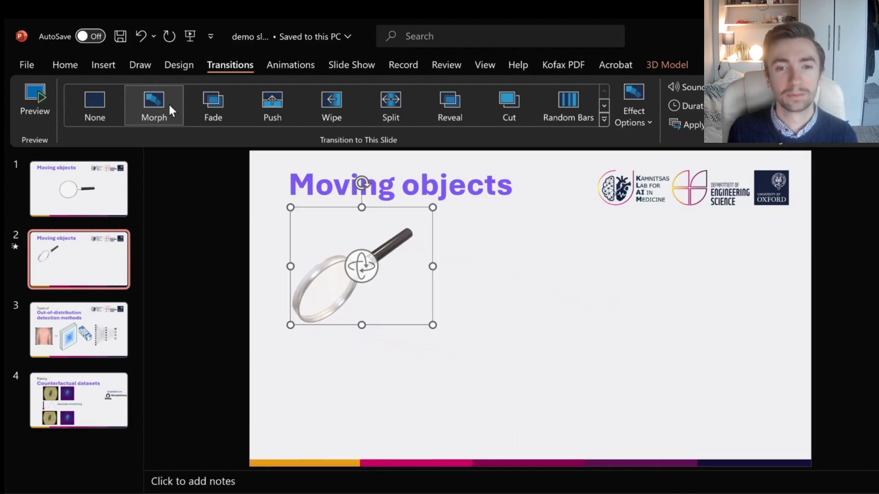
Step: Duplicate the second slide and, on the copy, enlarge, rotate and move the magnifying glass to the slide's right side, handle pointing down right
key(ctrl+d)
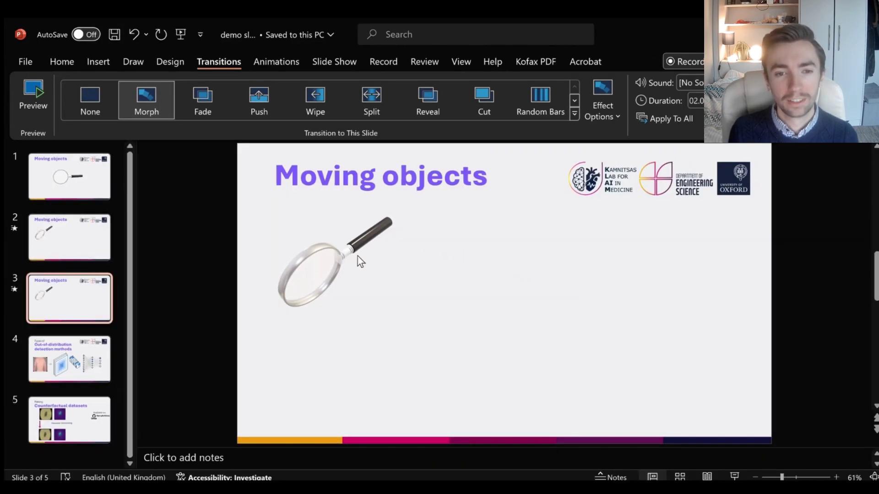
click(370, 265)
drag(352, 252, 681, 316)
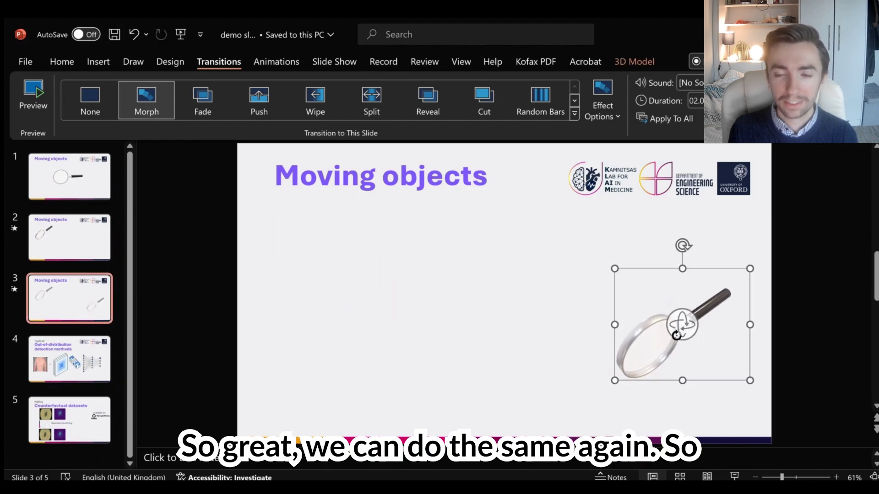
drag(680, 247, 557, 204)
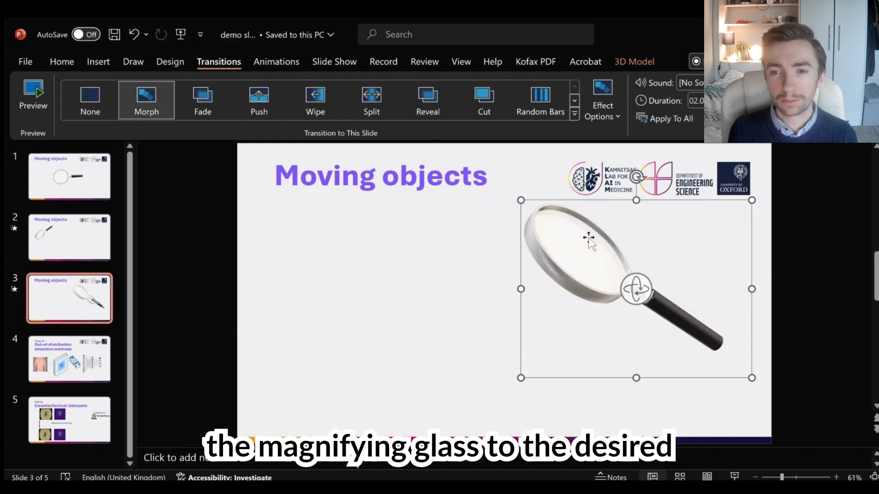
drag(583, 237, 623, 284)
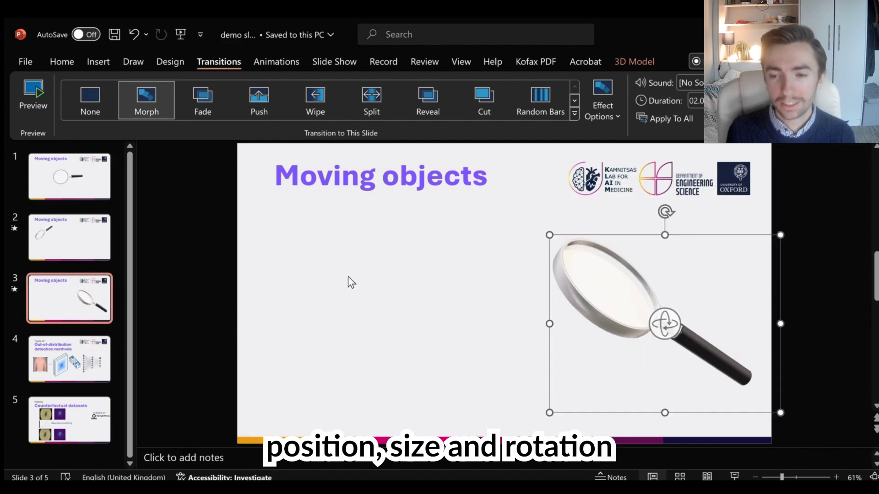
Step: Apply the Morph transition to the third Moving objects slide
click(150, 100)
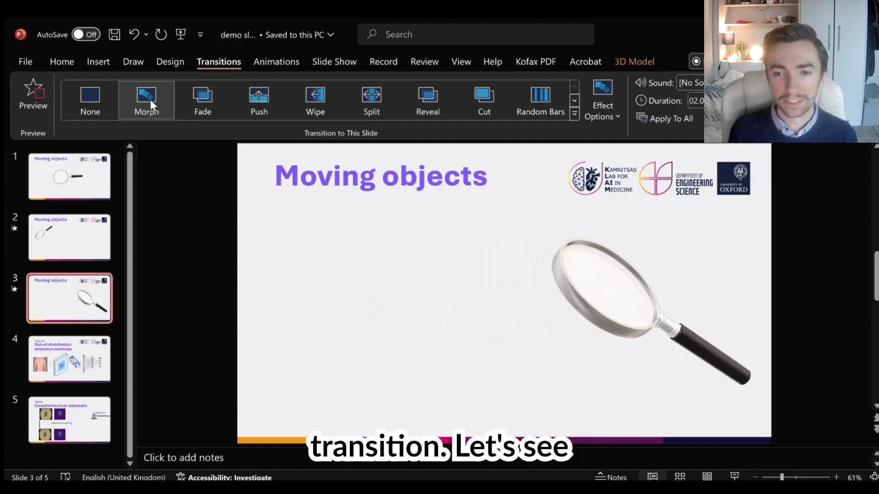
click(142, 259)
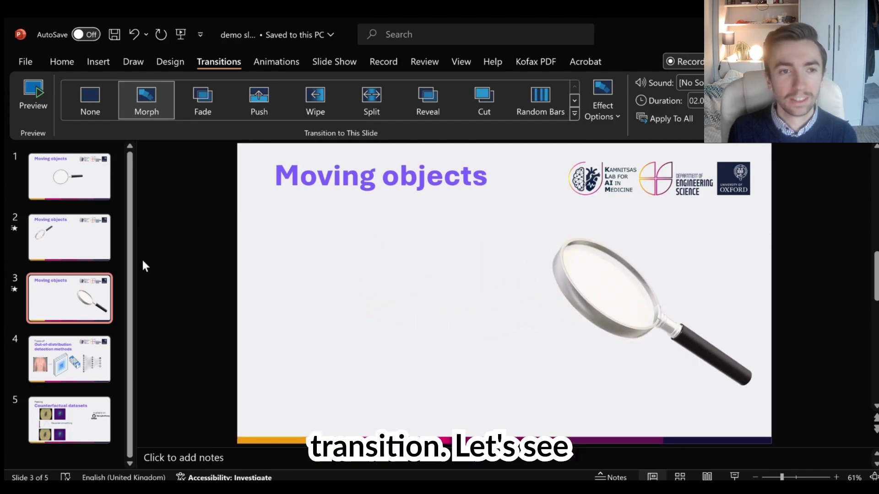
Step: Play the slide show from the first slide through the magnifying glass morphs
click(66, 186)
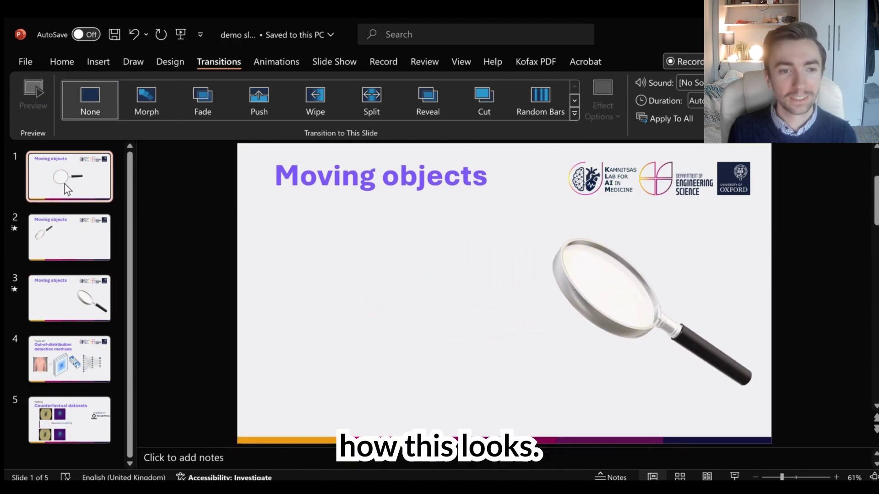
click(734, 478)
key(Right)
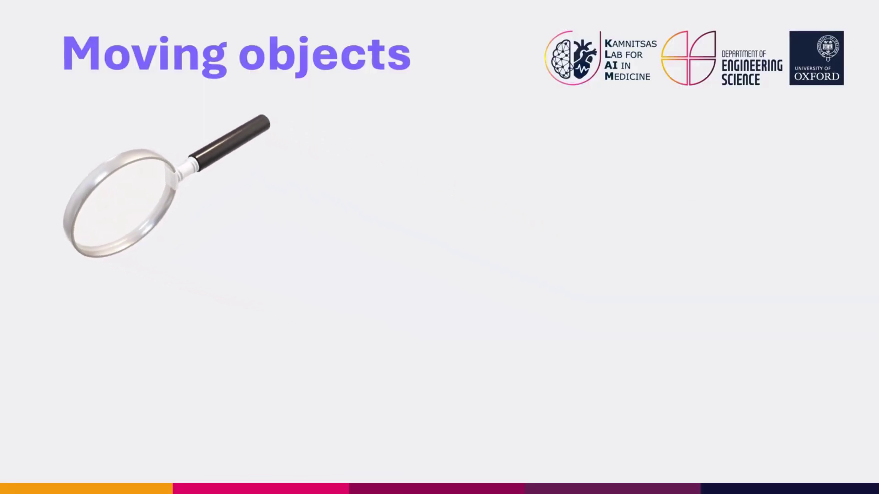
key(Right)
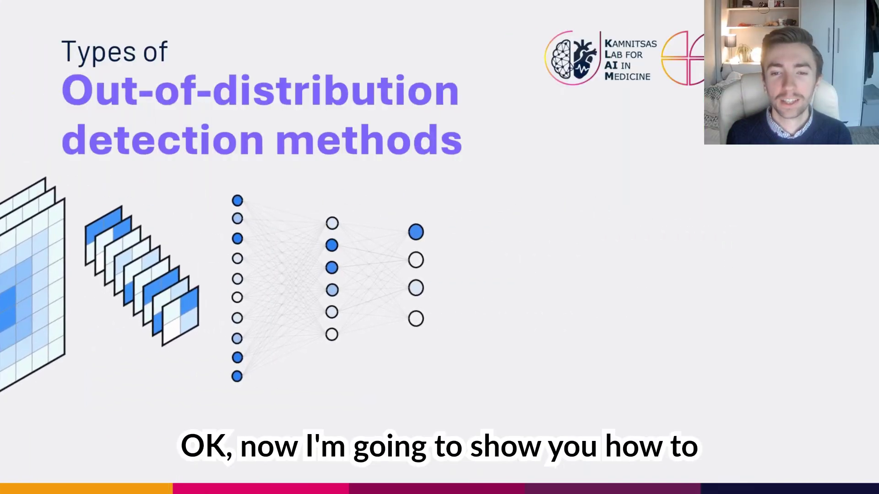
Step: Step through the Out-of-distribution detection methods slides in the slide show, from confidence-based to feature-based methods, and end the show
key(Right)
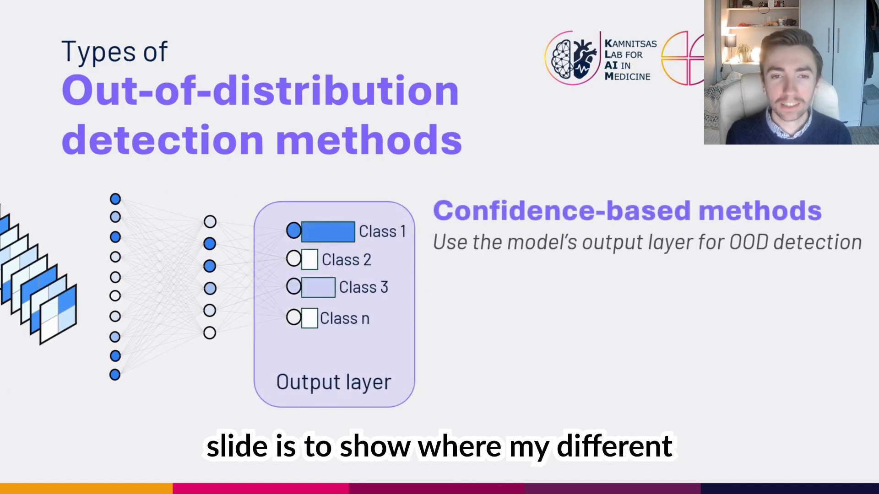
key(Right)
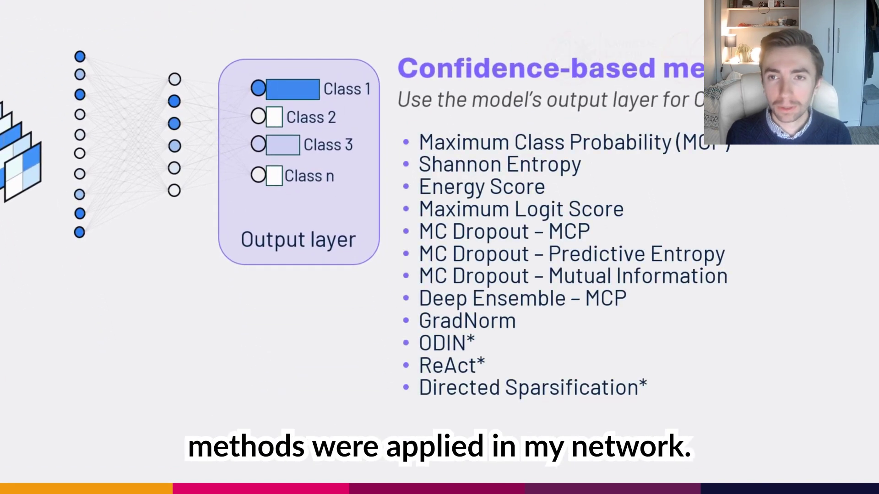
key(Right)
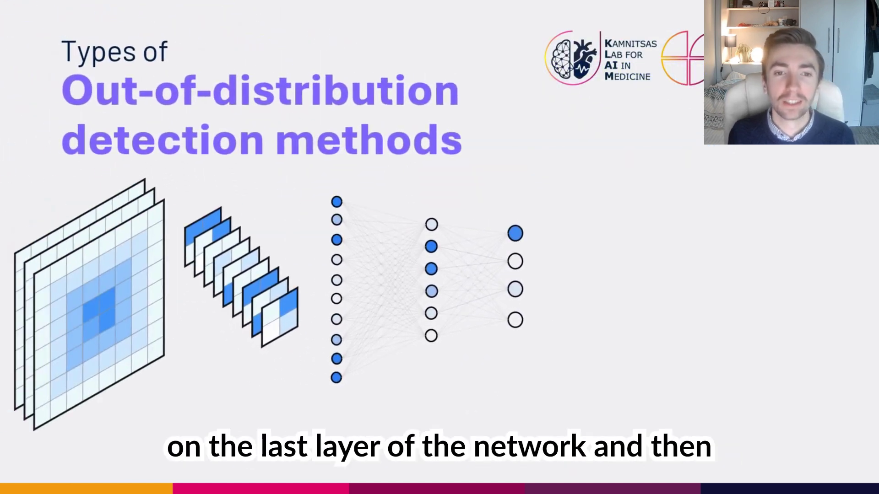
key(Right)
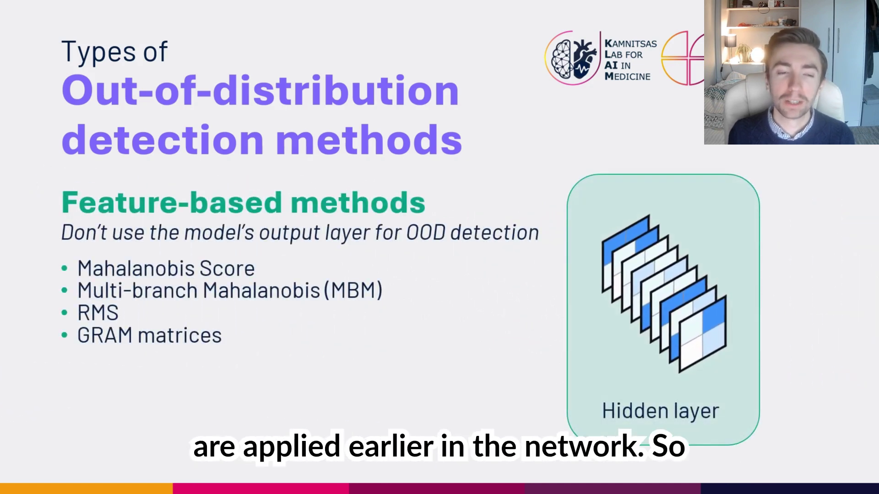
key(Escape)
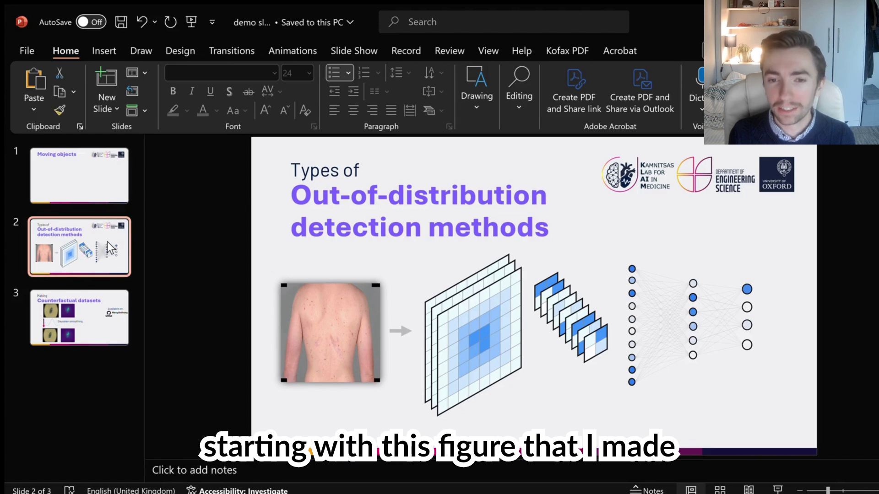
Step: Duplicate the Out-of-distribution detection methods slide and shift the whole network figure left on the copy so it partly leaves the slide
key(ctrl+d)
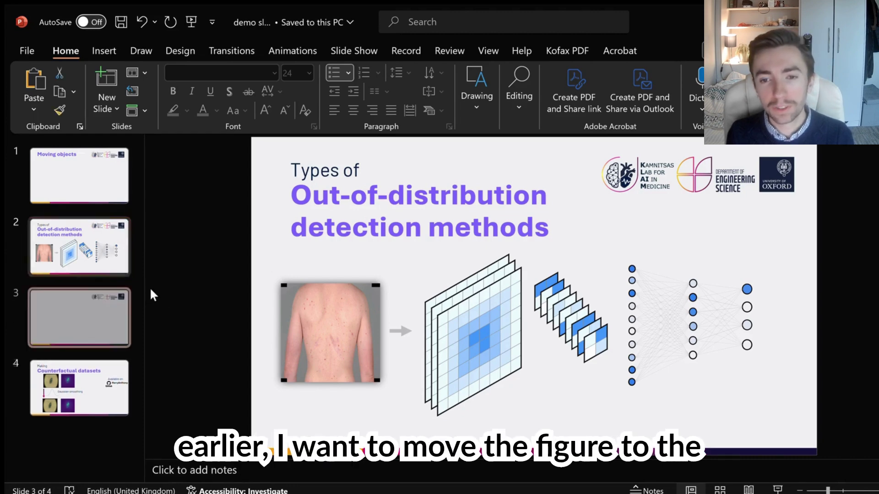
drag(206, 210, 824, 471)
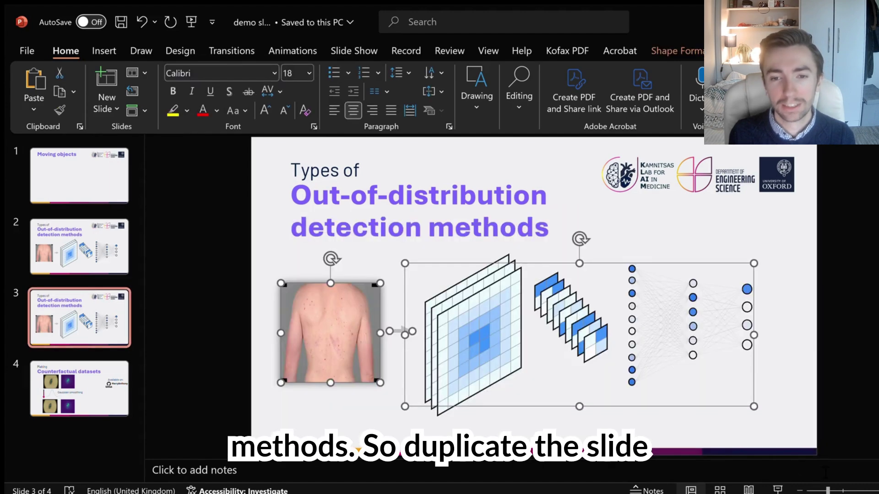
drag(514, 337, 205, 333)
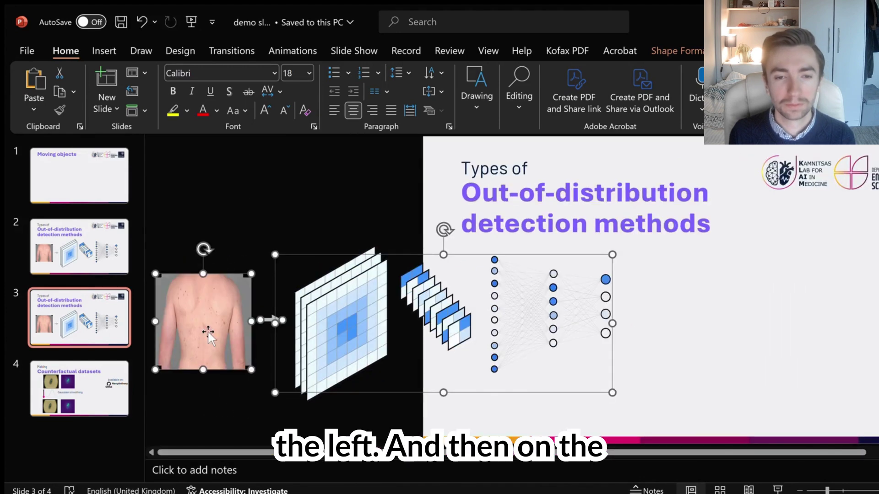
click(289, 218)
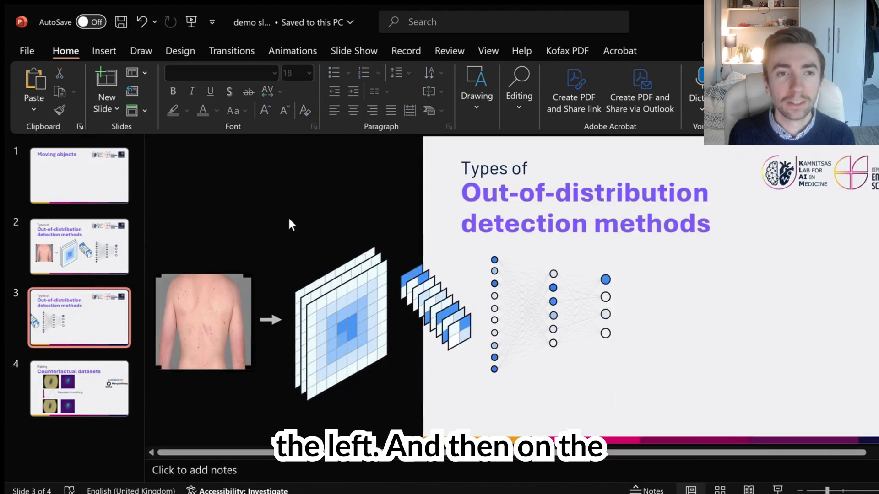
Step: Apply the Morph transition to the duplicated slide with the shifted network figure
click(237, 52)
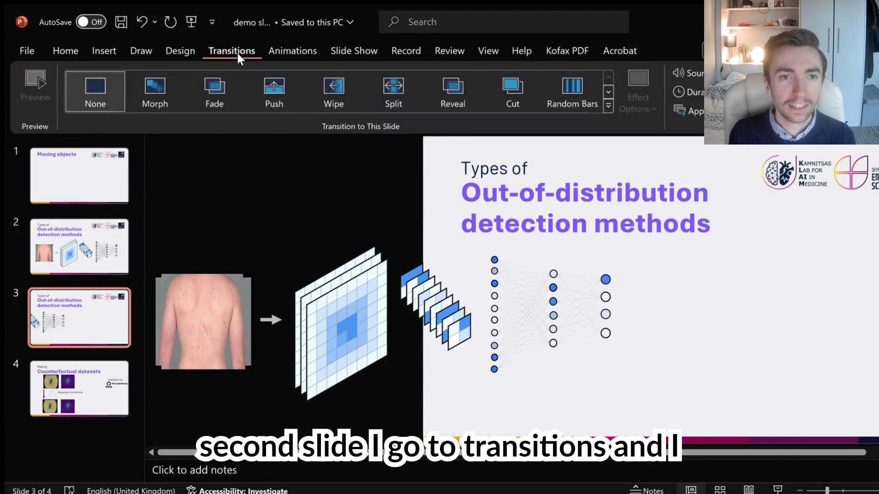
click(166, 81)
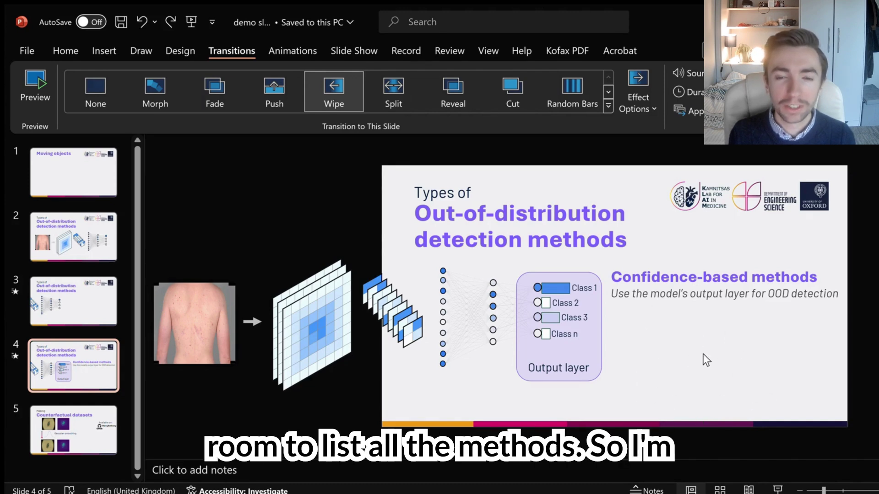
Step: Duplicate the Confidence-based methods slide and move both title text boxes off the copy, beyond its upper left corner
click(64, 358)
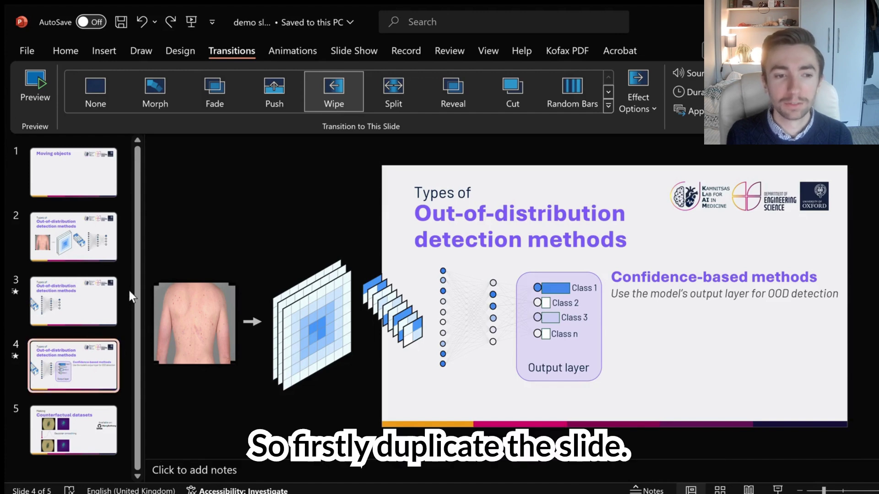
key(ctrl+d)
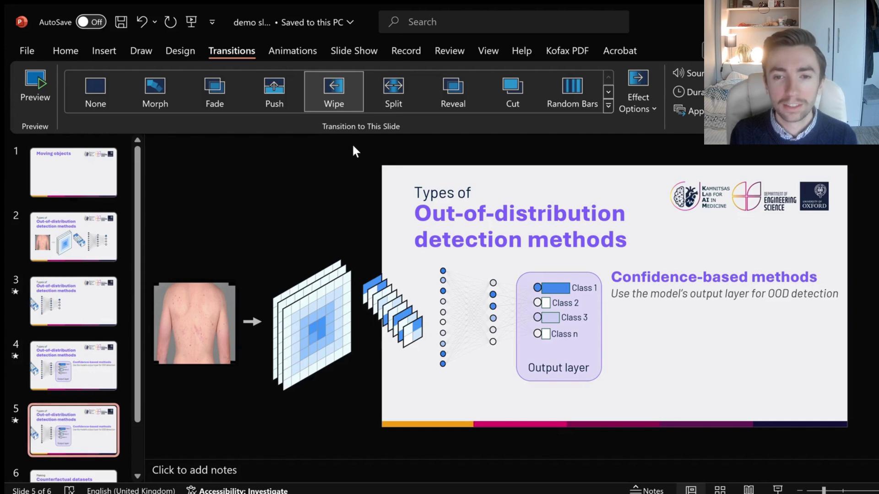
drag(354, 147, 738, 268)
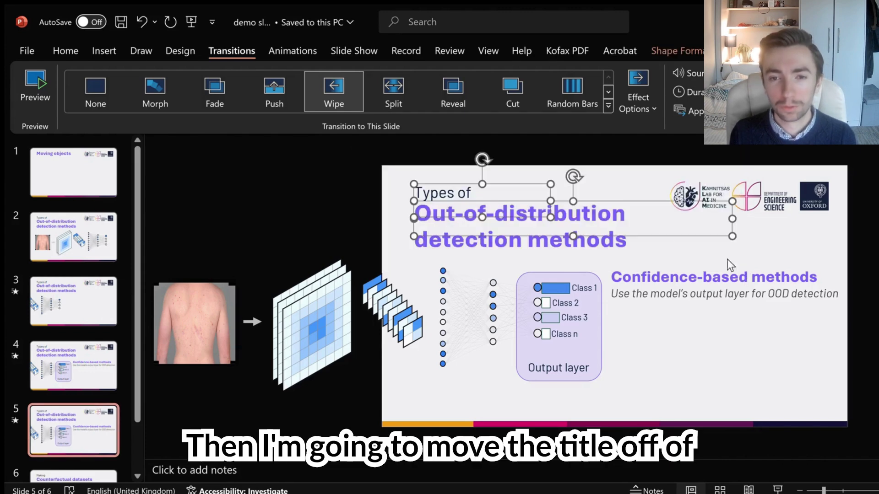
drag(654, 235, 367, 146)
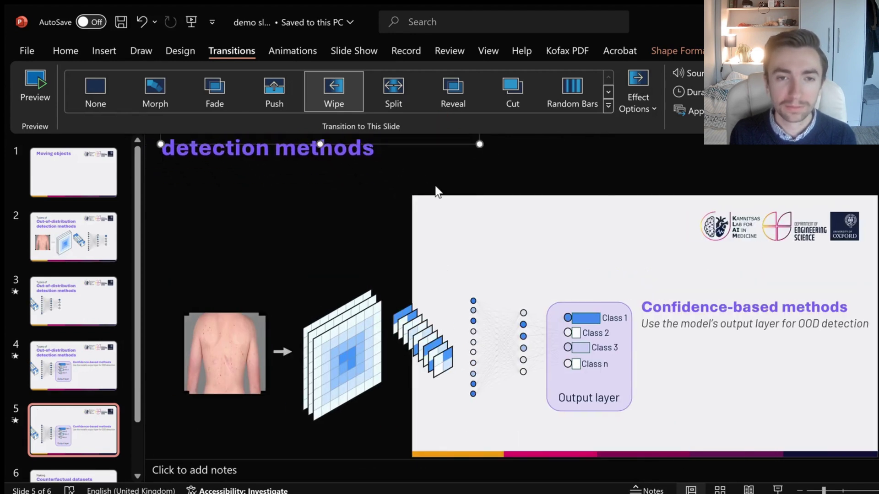
click(538, 235)
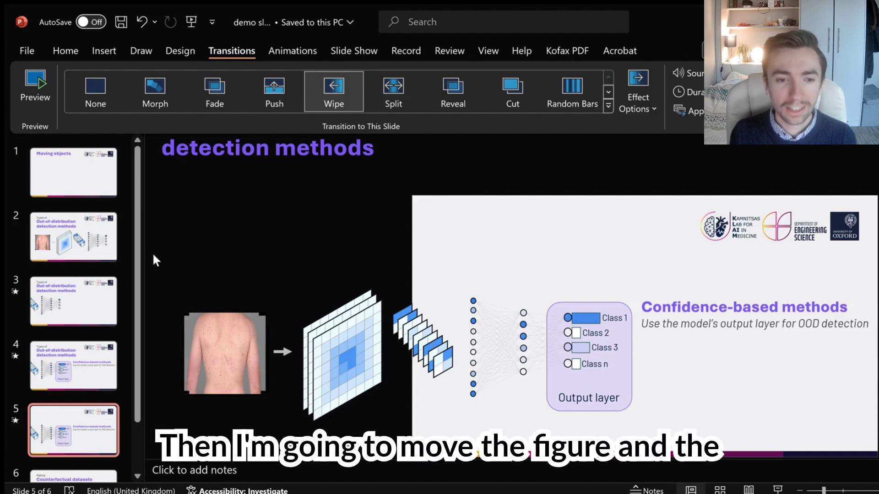
Step: Move the whole network figure with the Confidence-based methods text up and slightly left on the duplicated slide to make room below
drag(157, 257, 876, 457)
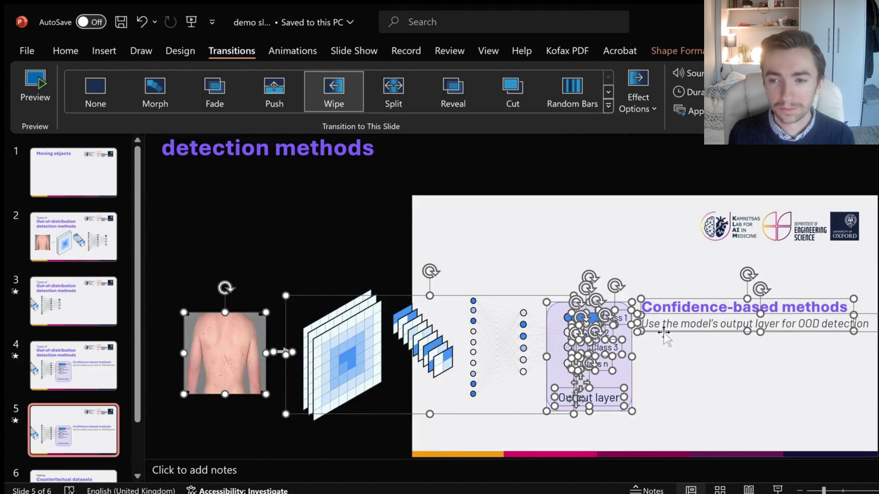
drag(664, 334, 643, 254)
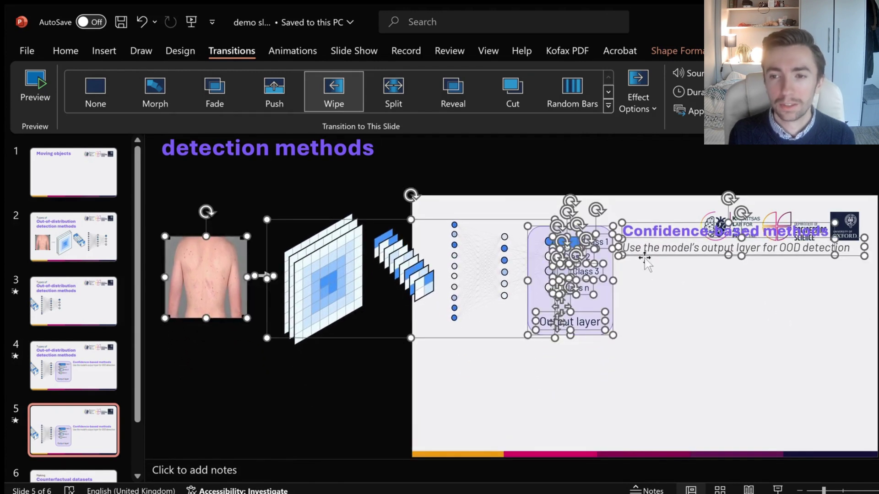
click(703, 312)
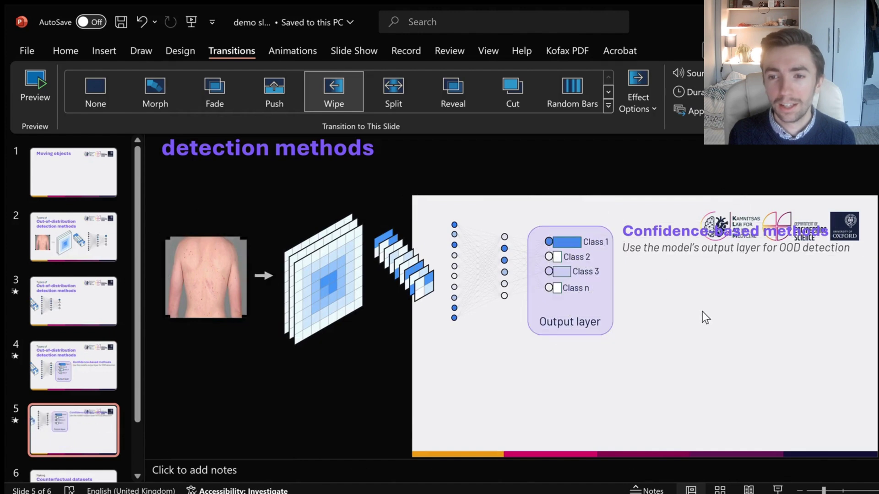
Step: Cover the logos with a background-coloured rectangle behind the Confidence-based methods heading and add the bulleted list of methods from Maximum Class Probability (MCP) to Directed Sparsification*
click(106, 49)
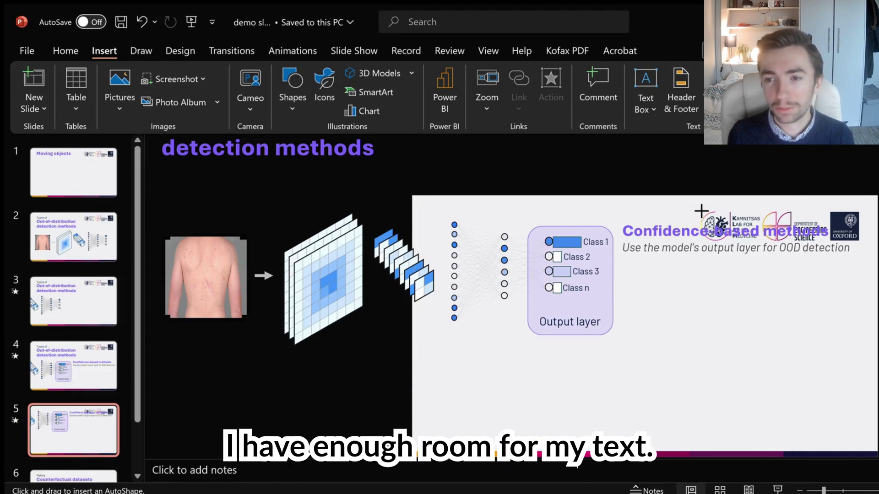
drag(694, 203, 867, 248)
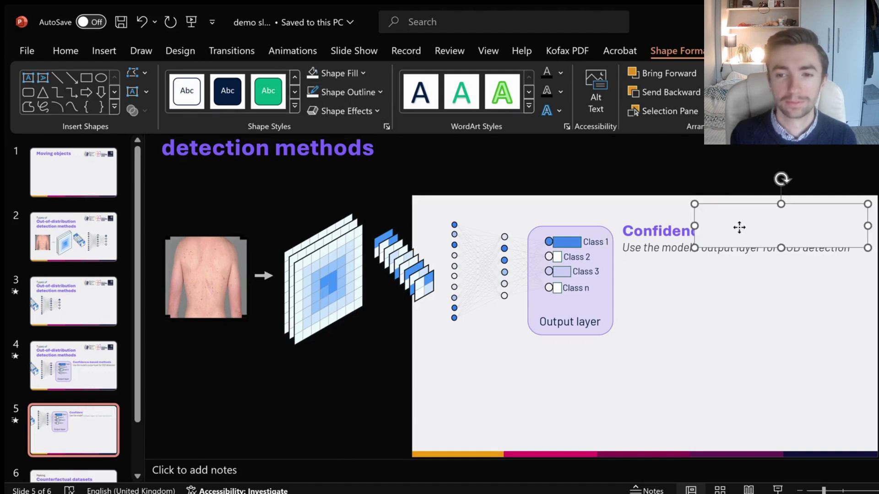
click(796, 283)
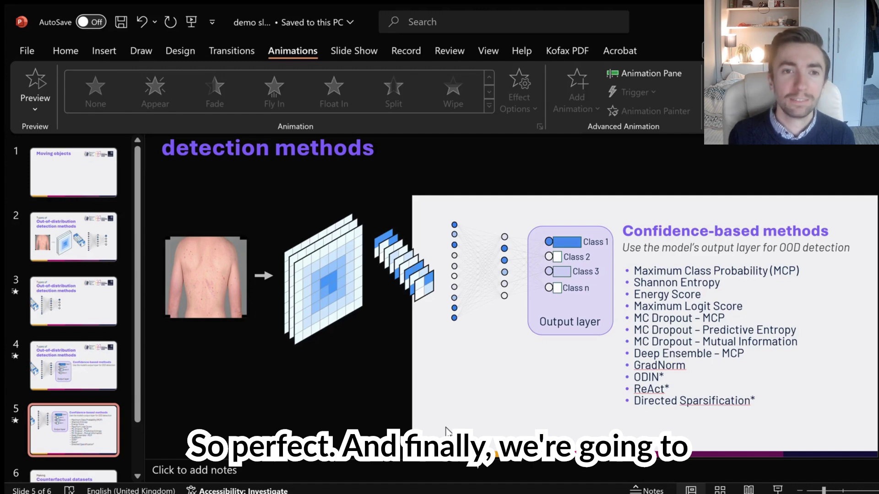
Step: Apply the Morph transition to the Confidence-based methods slide with the bulleted list
click(235, 49)
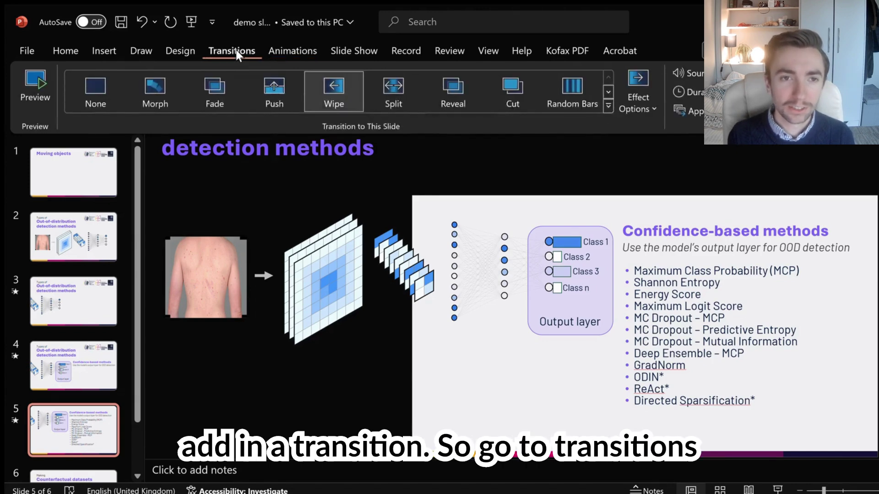
click(158, 95)
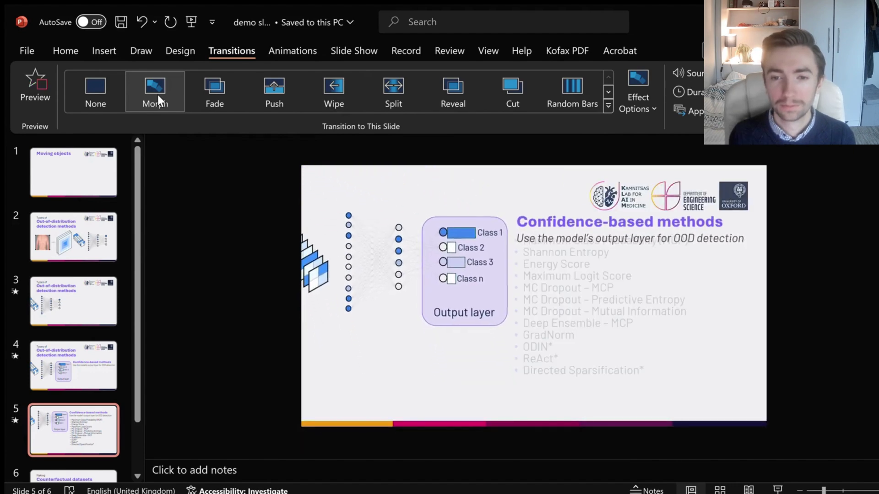
click(157, 94)
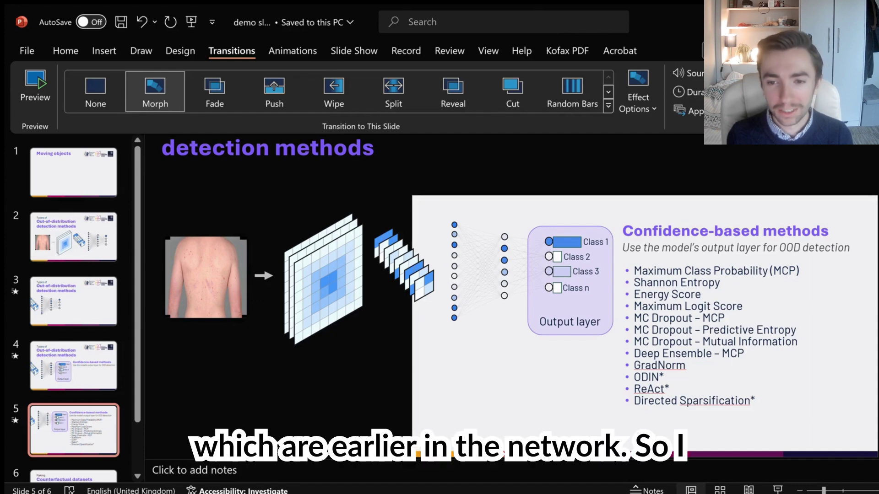
Step: Copy slide 3 with the shifted network figure, paste it after slide 5 and apply the Morph transition to the copy
click(89, 301)
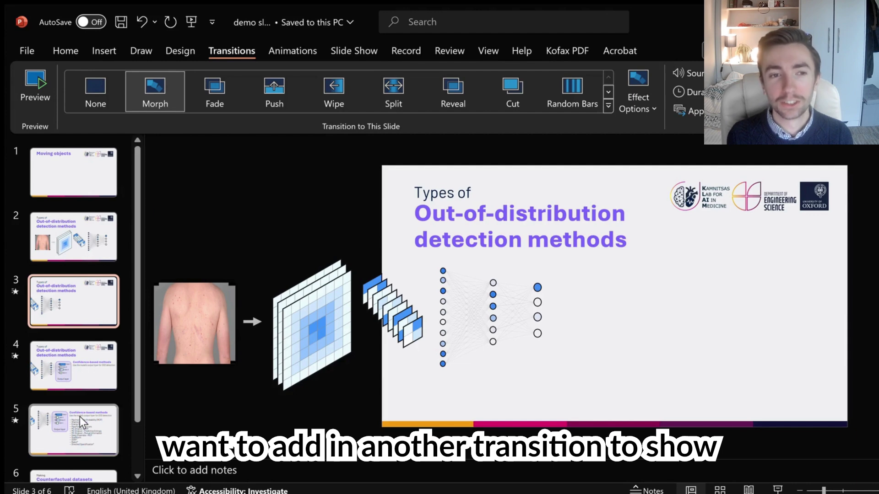
click(79, 416)
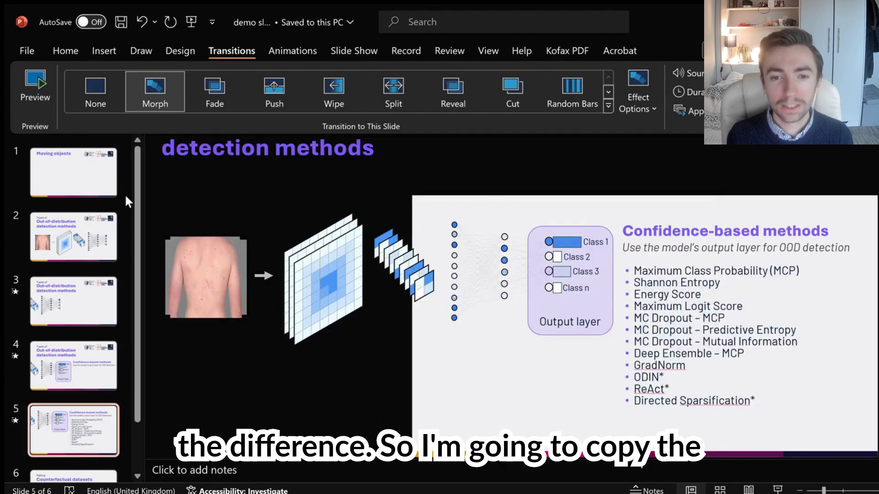
key(ctrl+v)
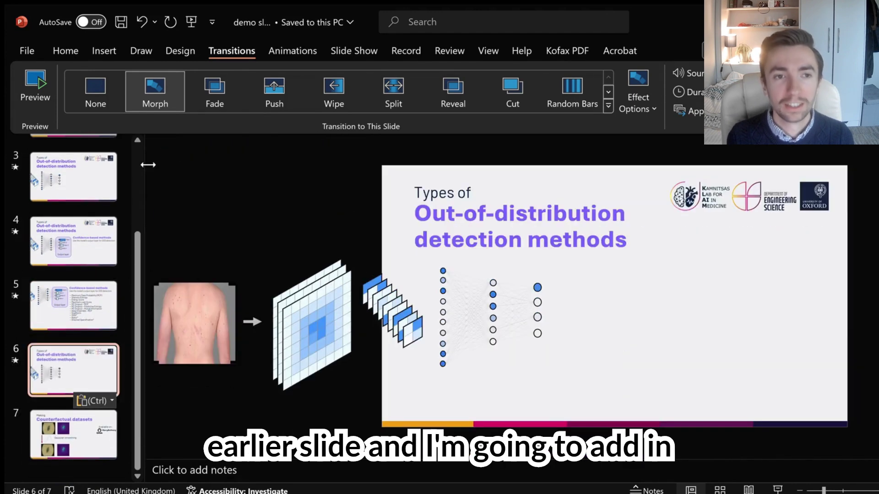
click(150, 93)
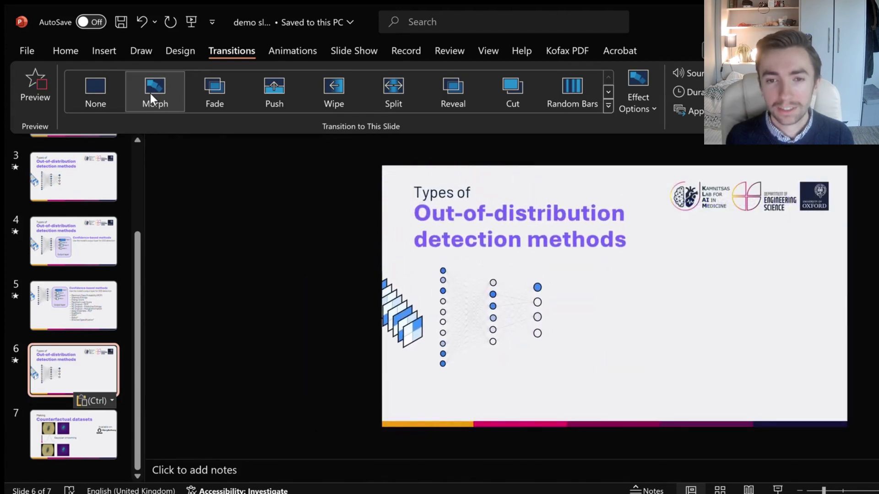
Step: Copy slide 2 with the whole network, paste it after slide 6 and apply the Morph transition to the copy
scroll(103, 245, up, 2)
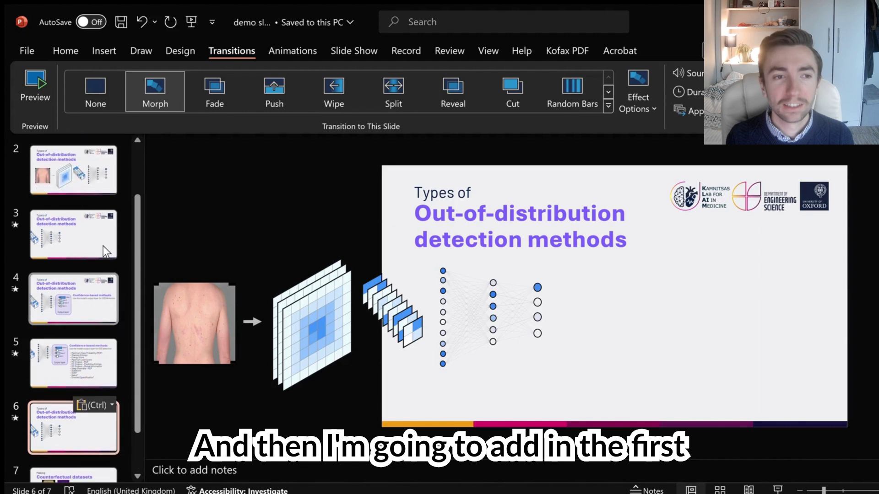
click(78, 158)
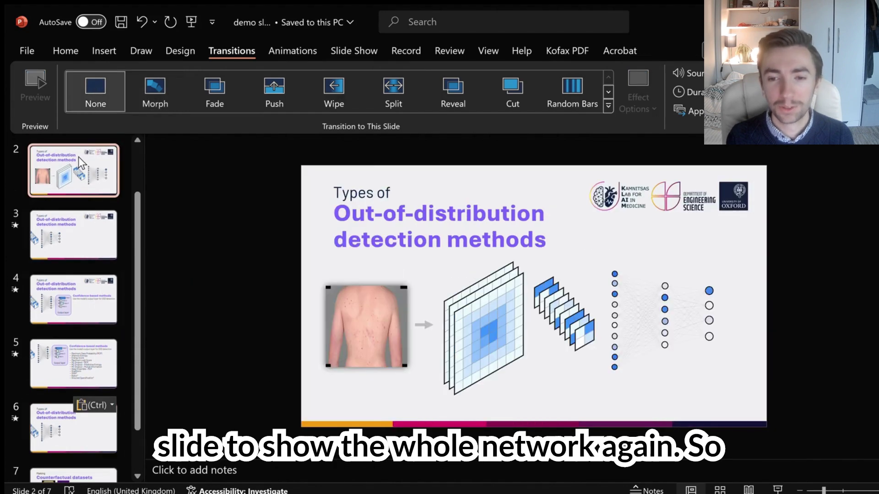
click(73, 411)
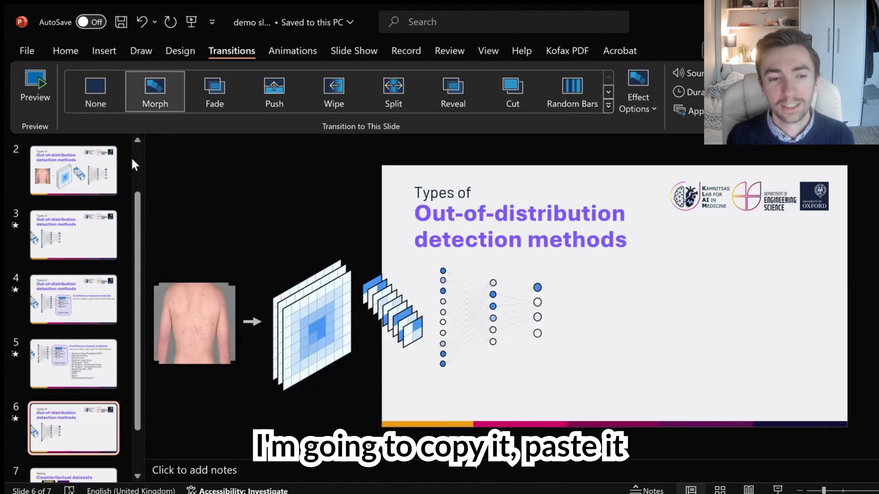
key(ctrl+v)
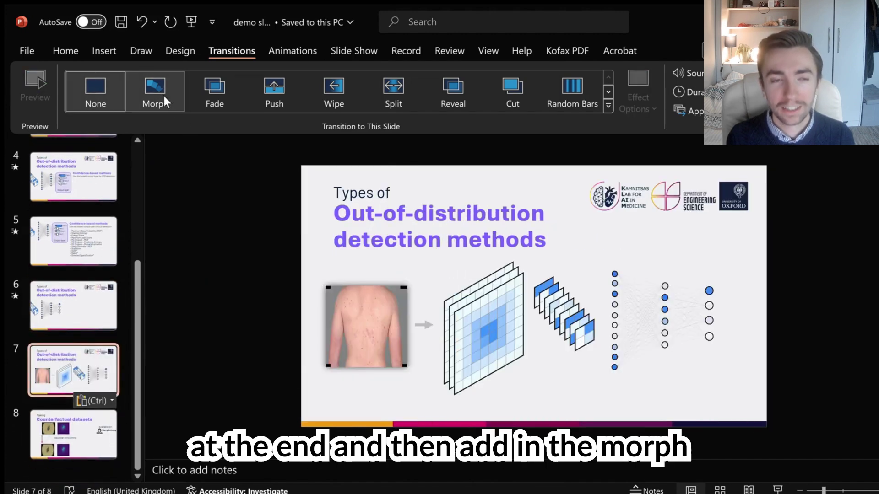
click(163, 96)
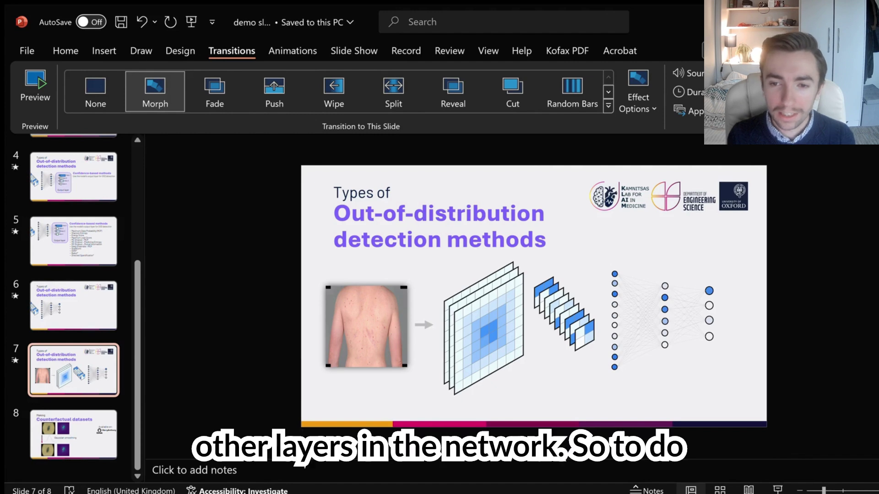
Step: Duplicate the whole-network slide 7 twice, producing slides 8 and 9
key(ctrl+d)
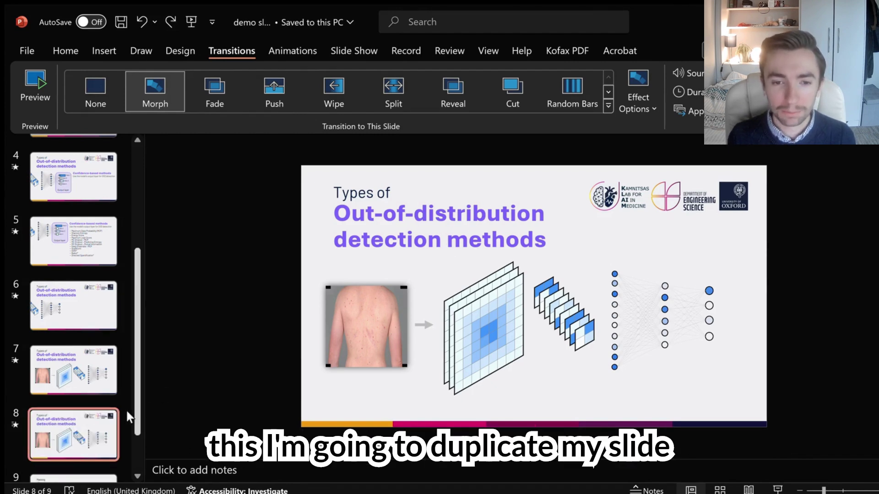
click(71, 429)
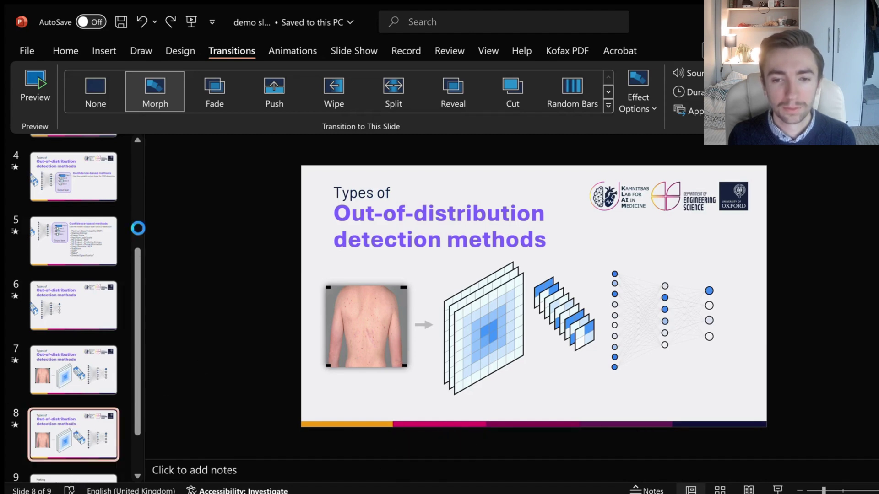
key(ctrl+d)
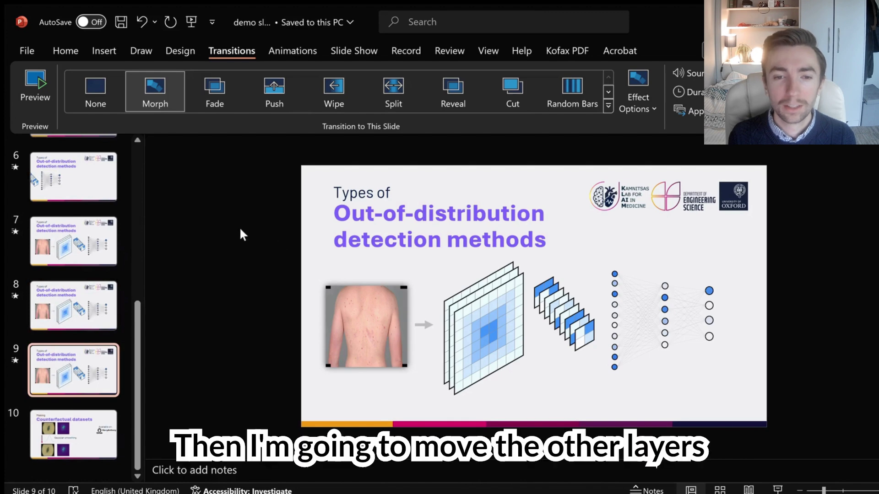
Step: On slide 9, move the back image, arrow and large grid layers off the slide's left side and the neuron layers off its right side
drag(245, 232, 545, 424)
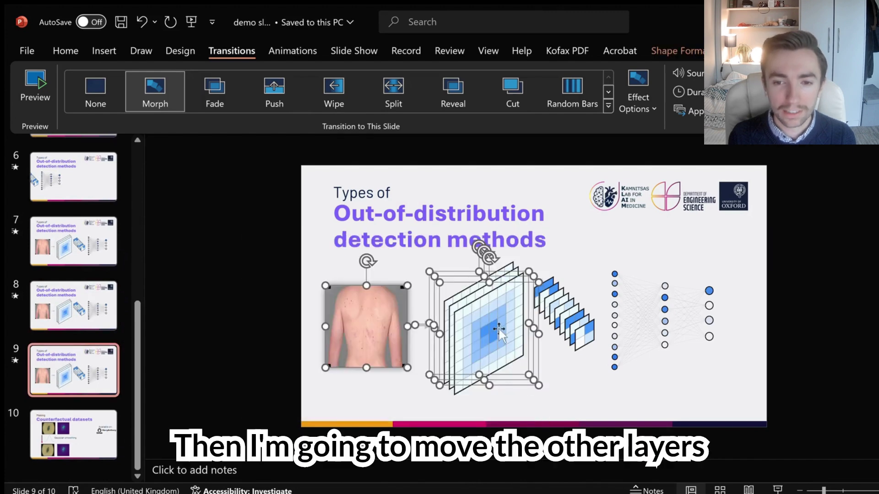
drag(499, 330, 217, 318)
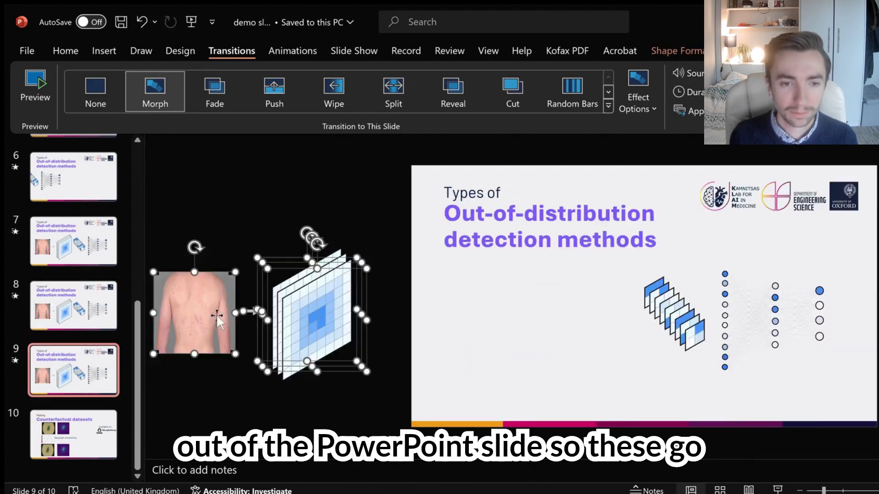
drag(689, 415, 874, 232)
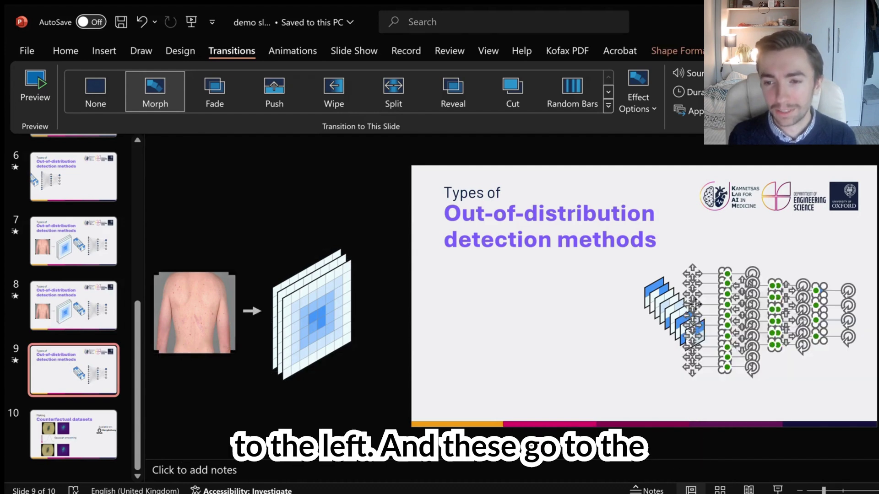
drag(694, 303, 876, 298)
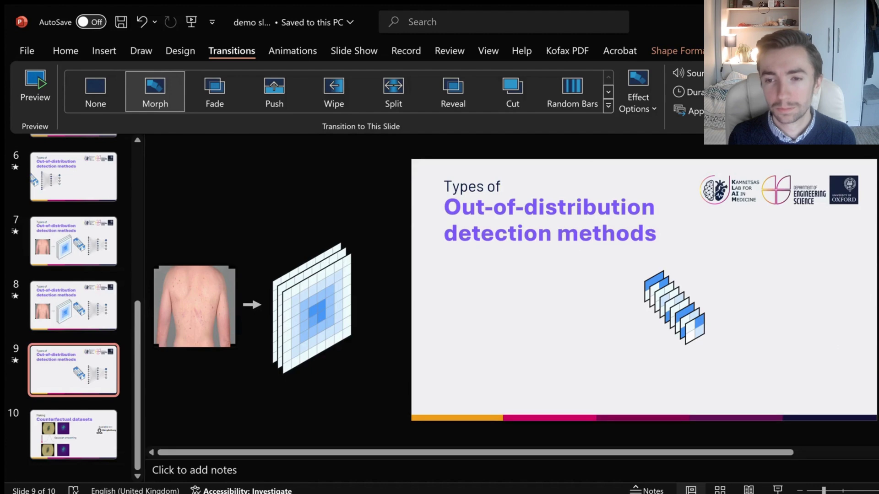
Step: Enlarge the remaining stack of small feature maps on slide 9 and position it on the slide's right side
drag(768, 378, 595, 244)
drag(709, 349, 774, 357)
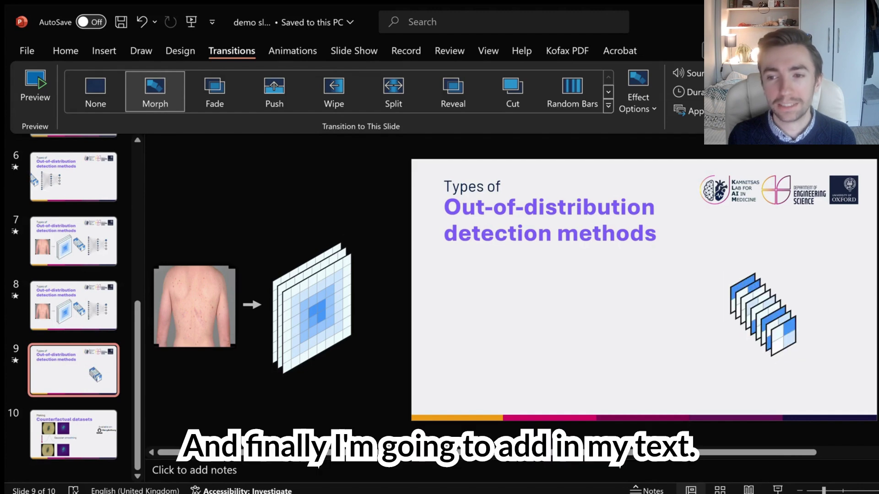
Step: Add the Feature-based methods text, its bulleted list and the green Hidden layer box to slide 9, and apply the Morph transition
click(333, 88)
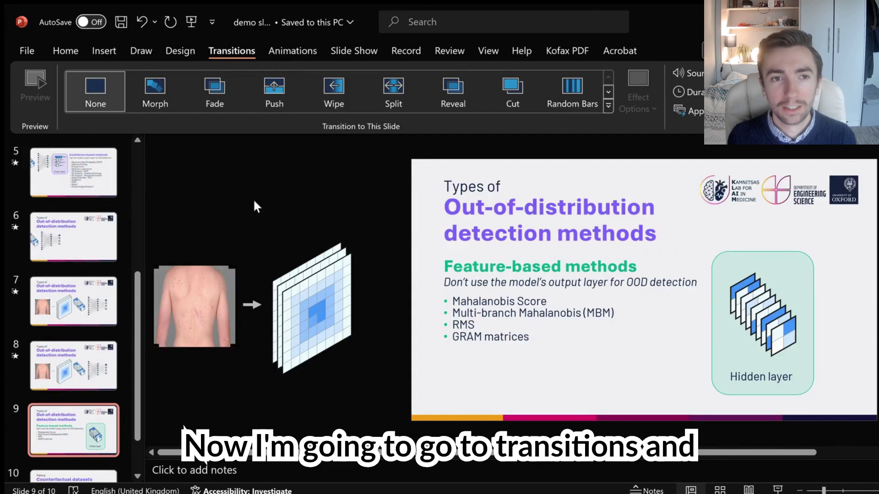
click(174, 87)
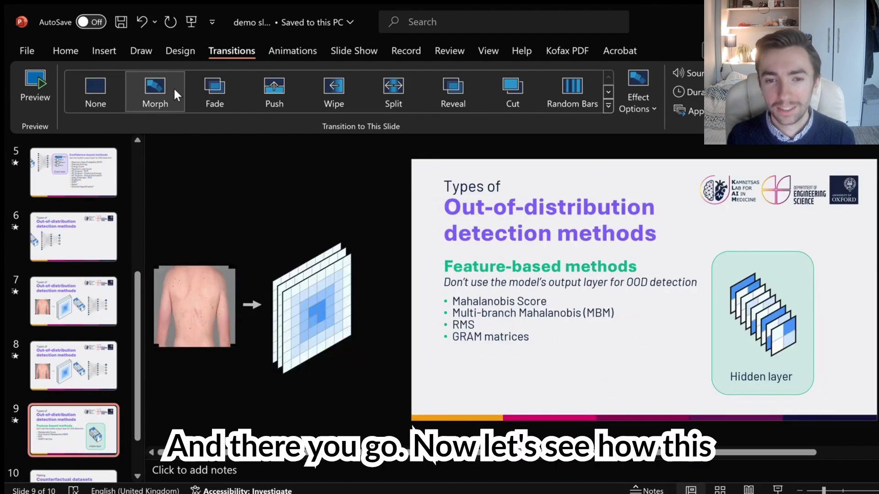
Step: Run the slide show from slide 2 and step through the Morph transitions up to the Feature-based methods slide
scroll(75, 200, up, 3)
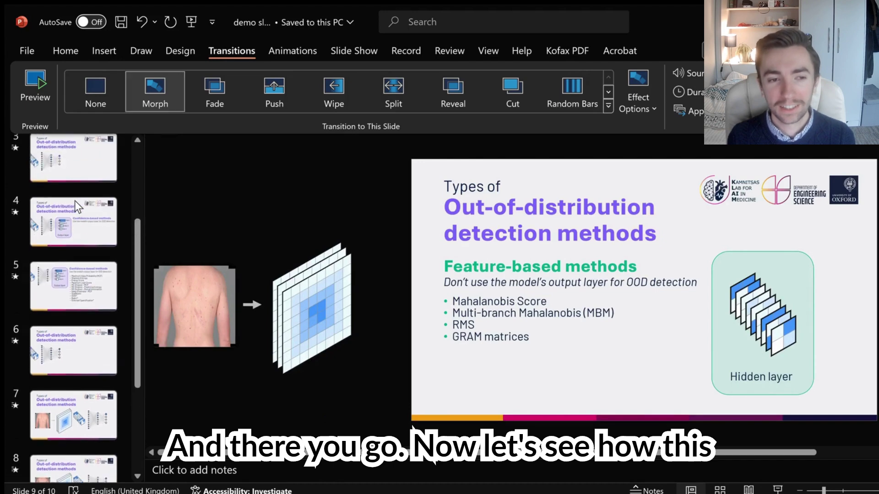
scroll(75, 200, up, 2)
click(75, 200)
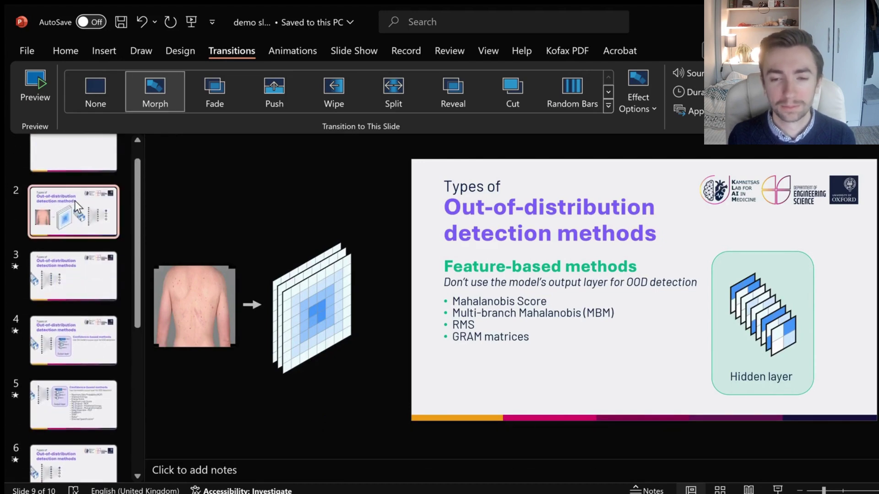
click(778, 490)
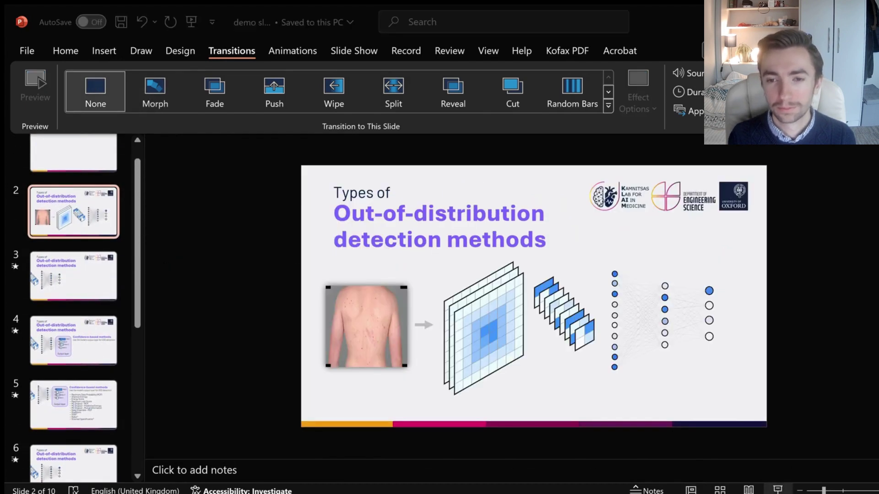
key(Right)
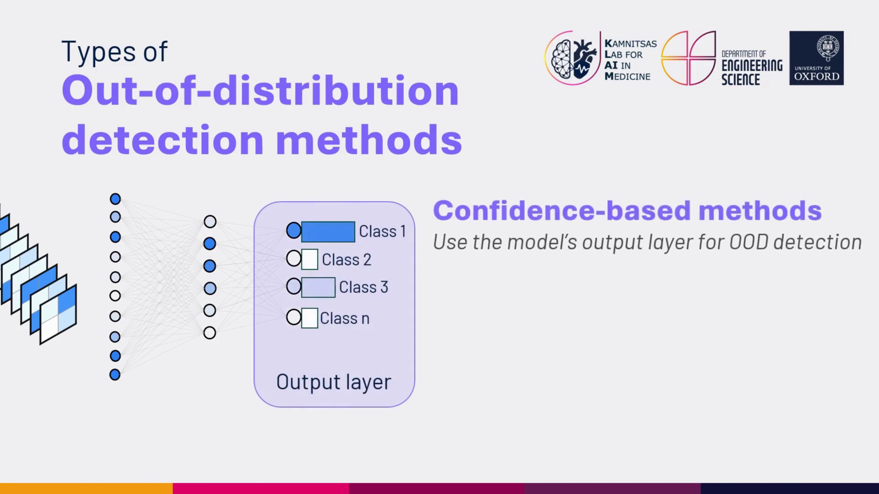
key(Right)
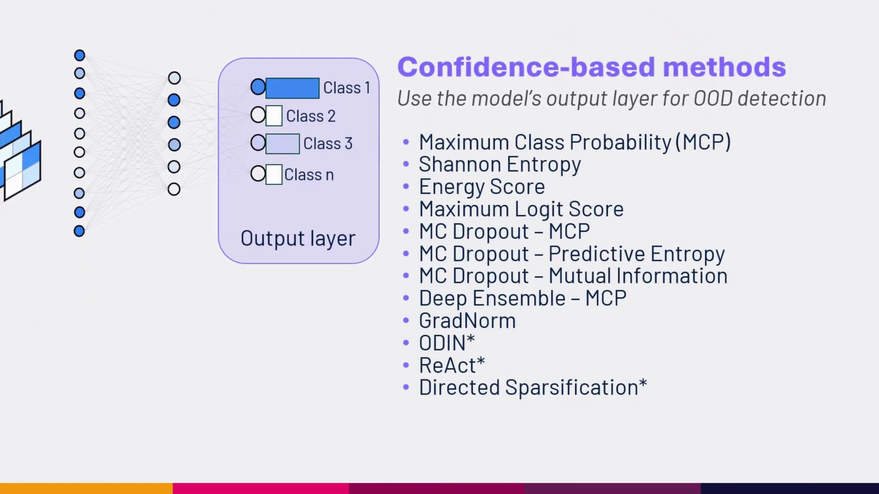
key(Right)
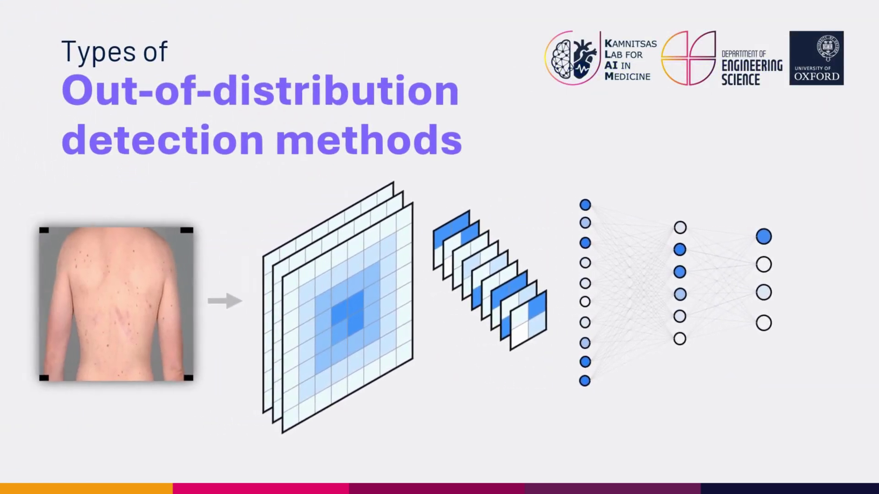
key(Right)
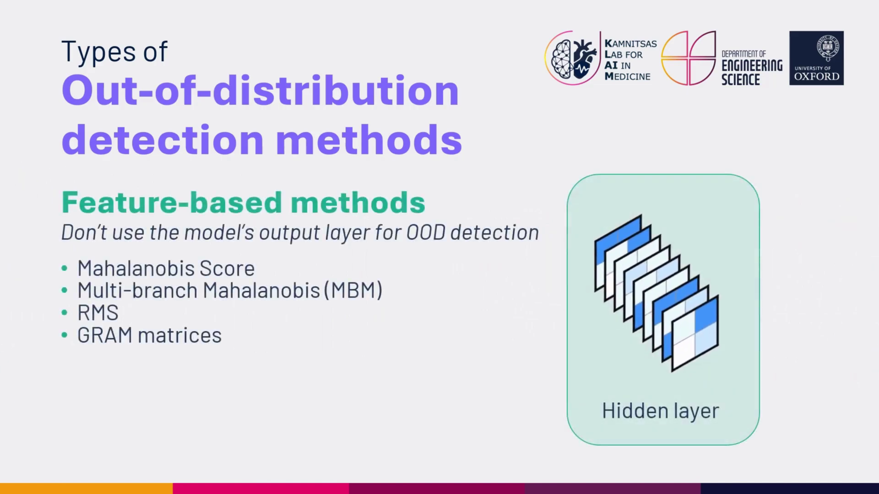